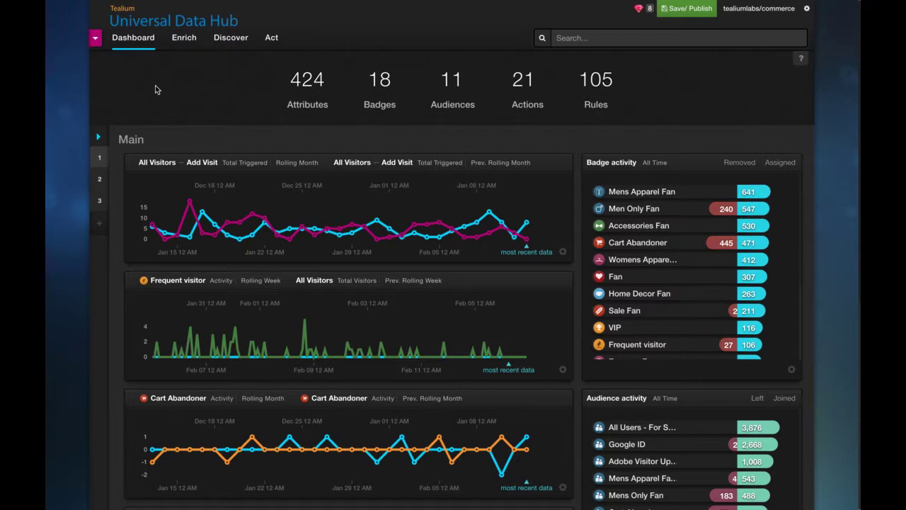
Step: Create a visitor-scope String attribute titled 'split segment' and bring up its enrichment options
left_click(297, 89)
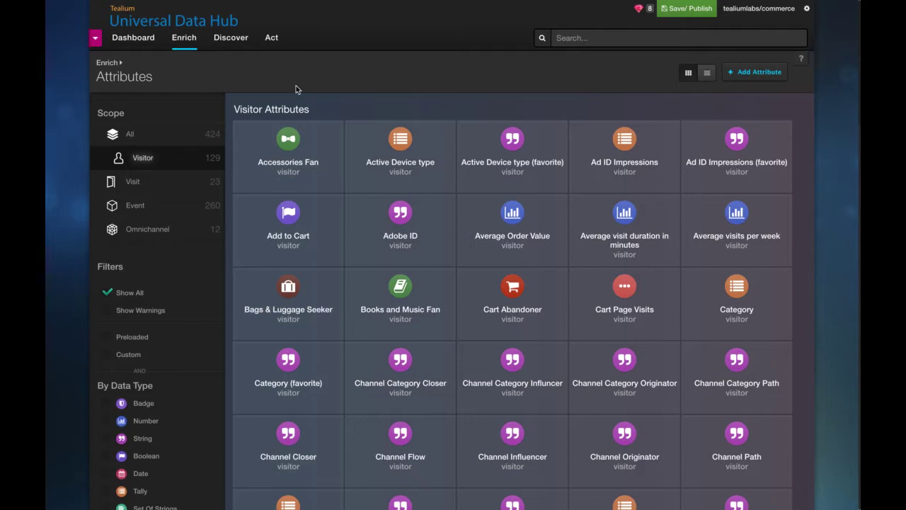
left_click(766, 72)
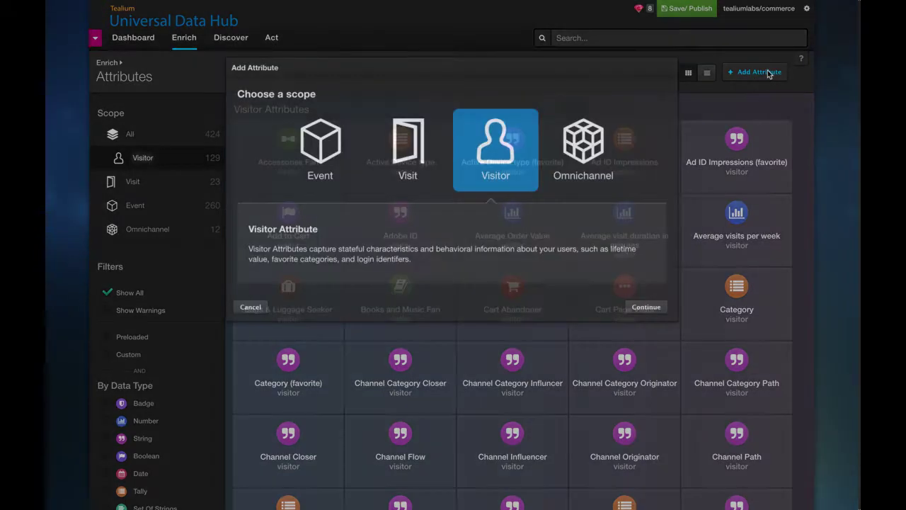
left_click(638, 306)
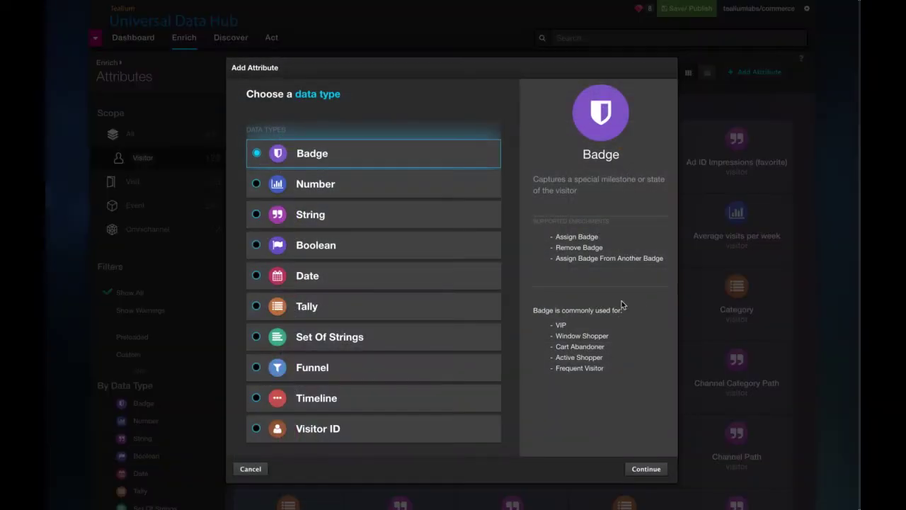
left_click(395, 217)
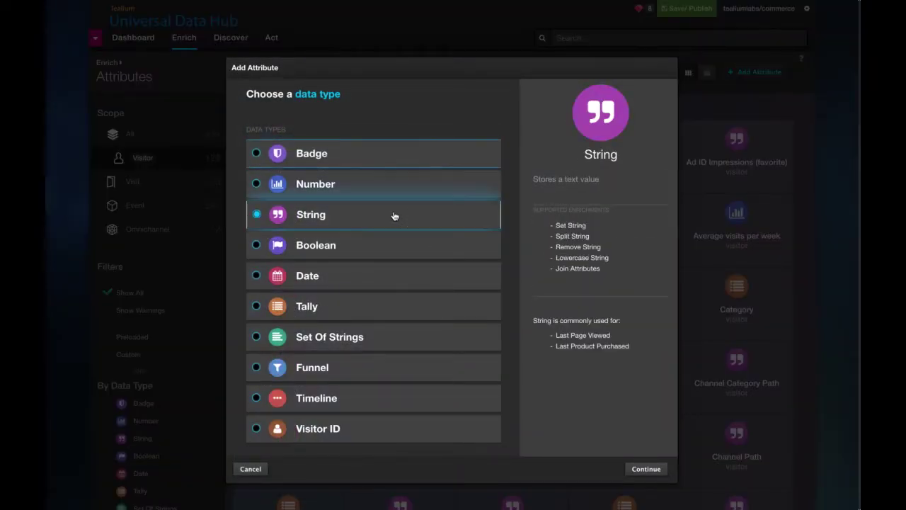
left_click(662, 473)
scroll(413, 345, "down", 2)
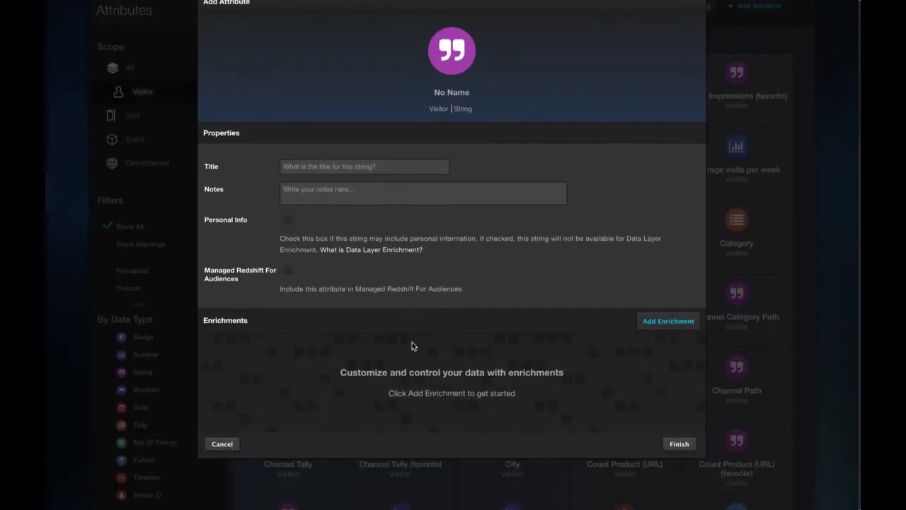
left_click(322, 159)
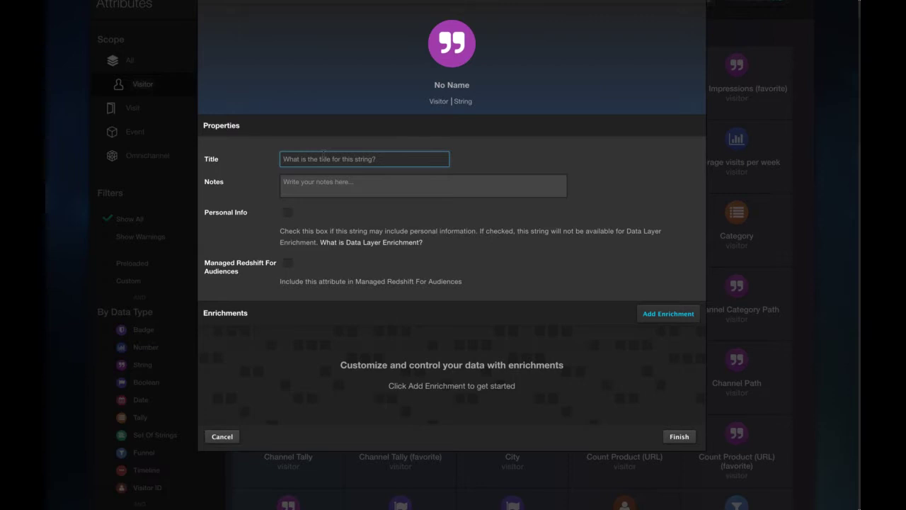
type("split segment")
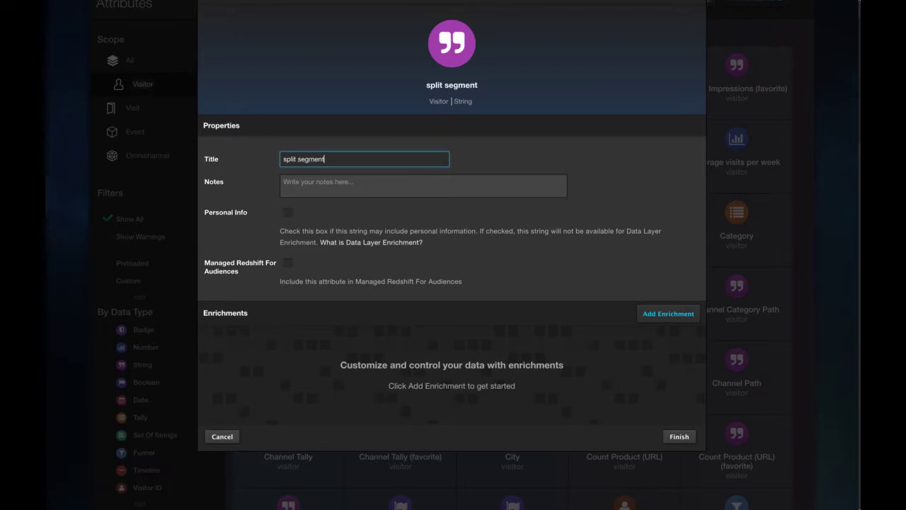
left_click(661, 323)
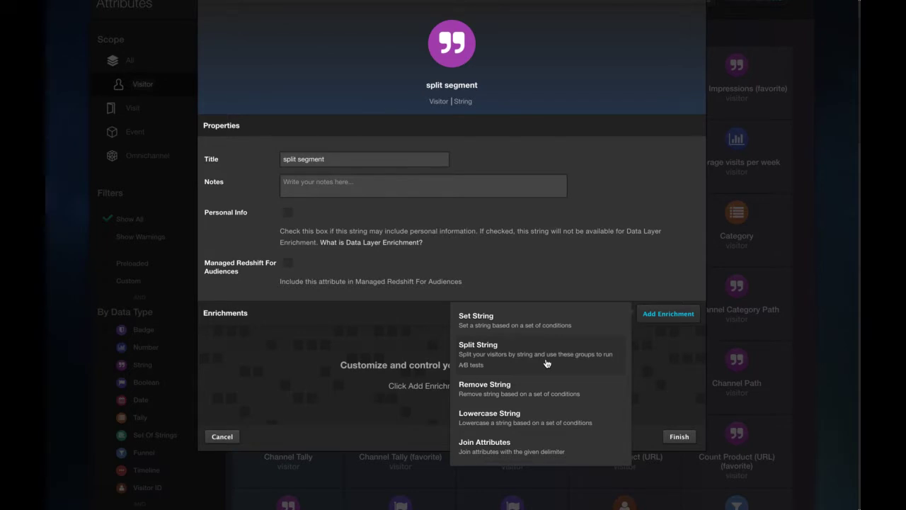
Step: Add a Split String enrichment whose first row is the custom value 'a'
left_click(521, 351)
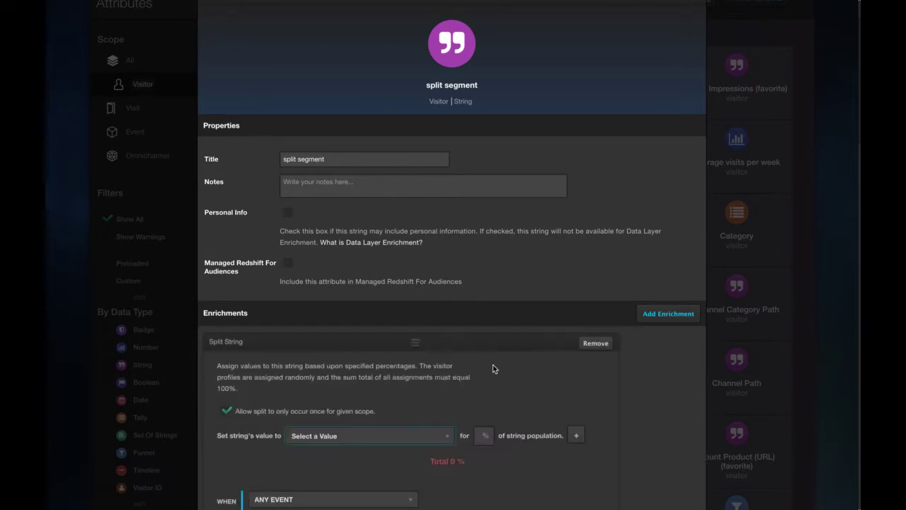
scroll(395, 361, "down", 2)
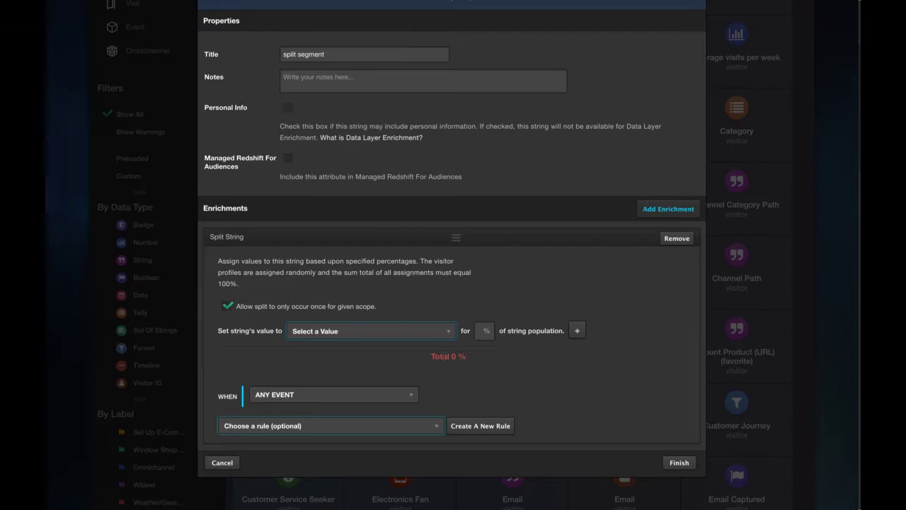
left_click(401, 334)
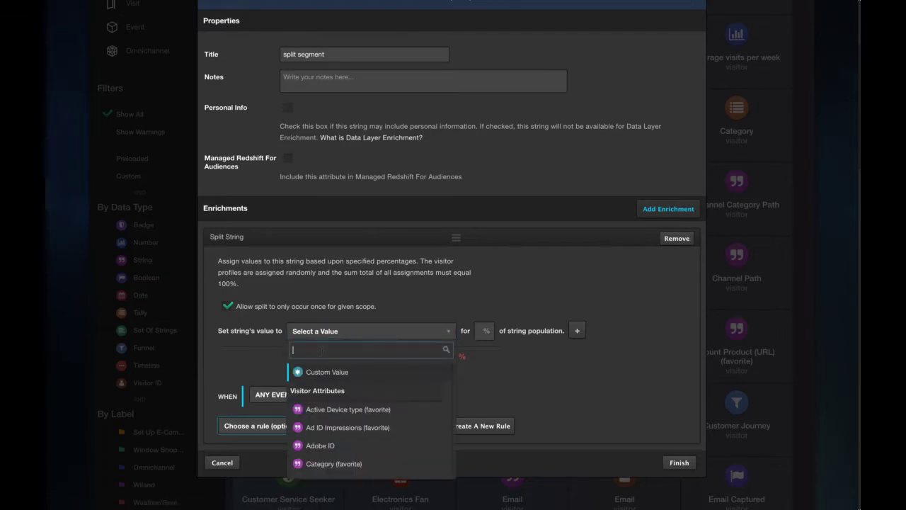
left_click(318, 371)
left_click(399, 333)
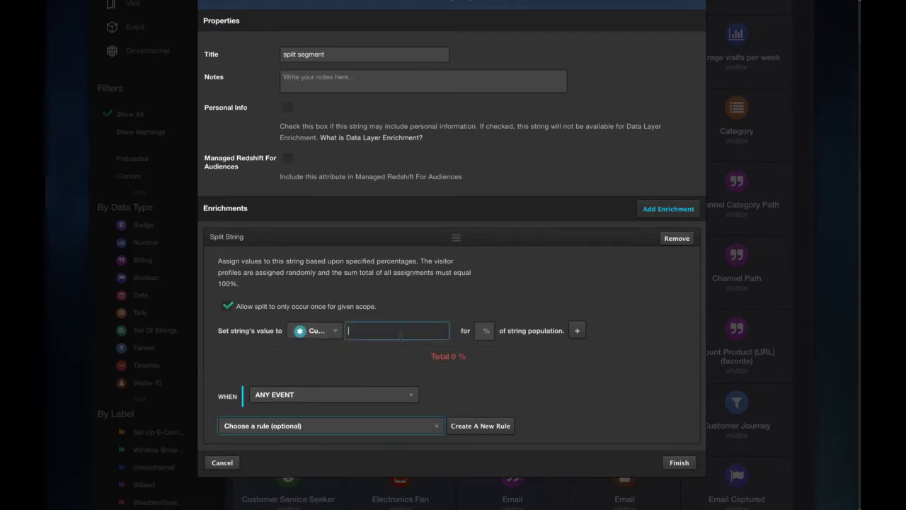
type("a")
Step: Add two more split rows with custom values 'b' and 'control'
left_click(576, 332)
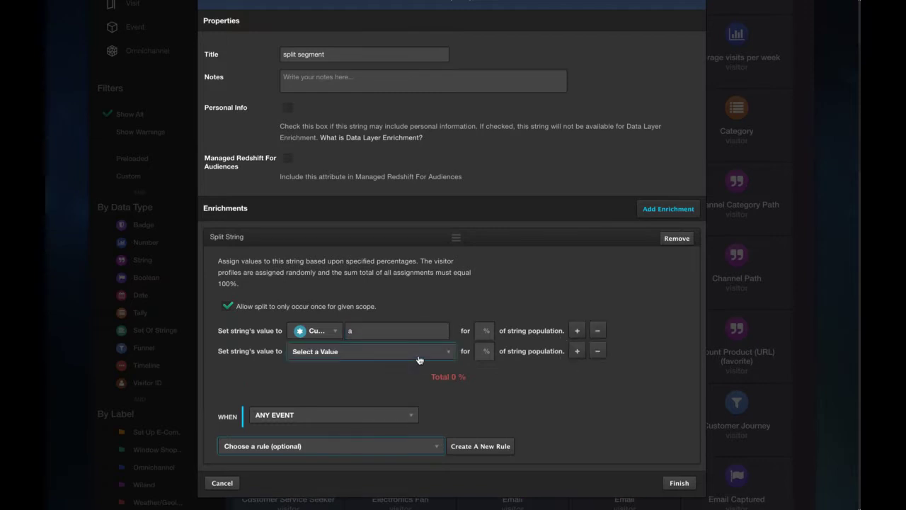
left_click(375, 352)
left_click(310, 392)
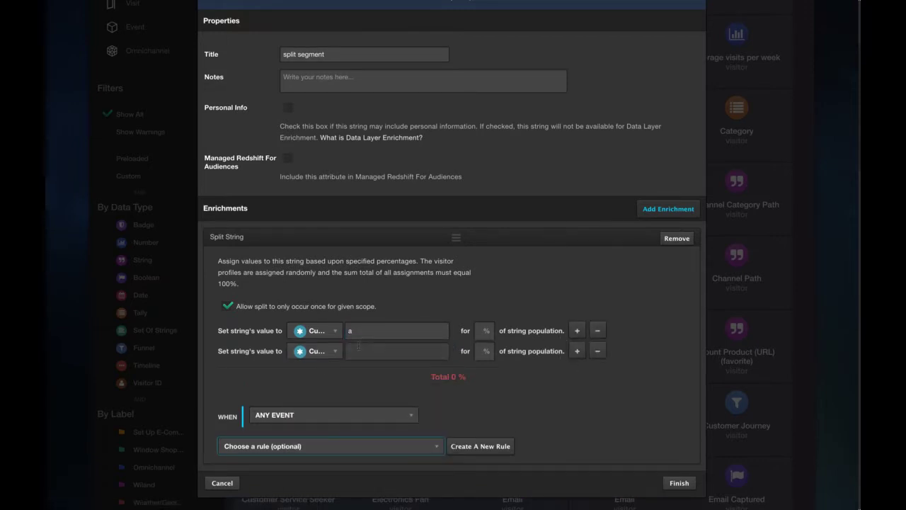
left_click(358, 347)
type("b")
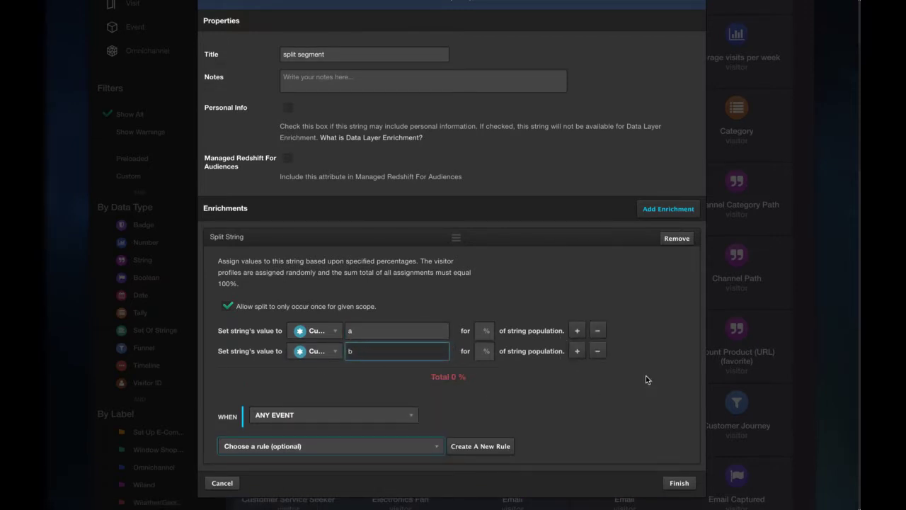
left_click(578, 354)
left_click(358, 372)
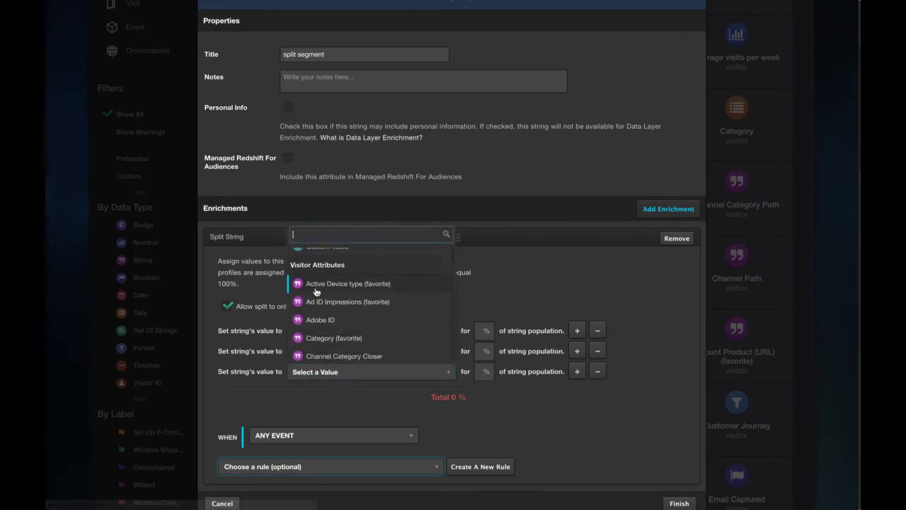
left_click(327, 256)
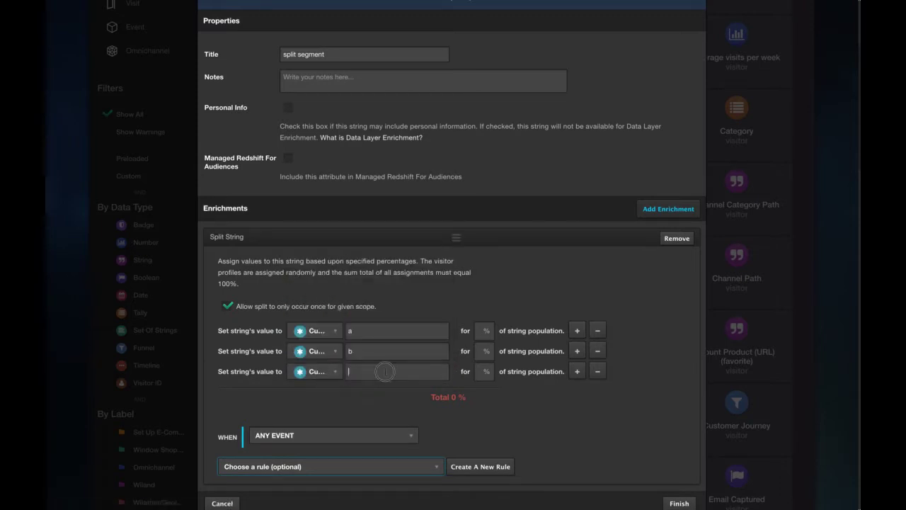
left_click(383, 372)
type("control")
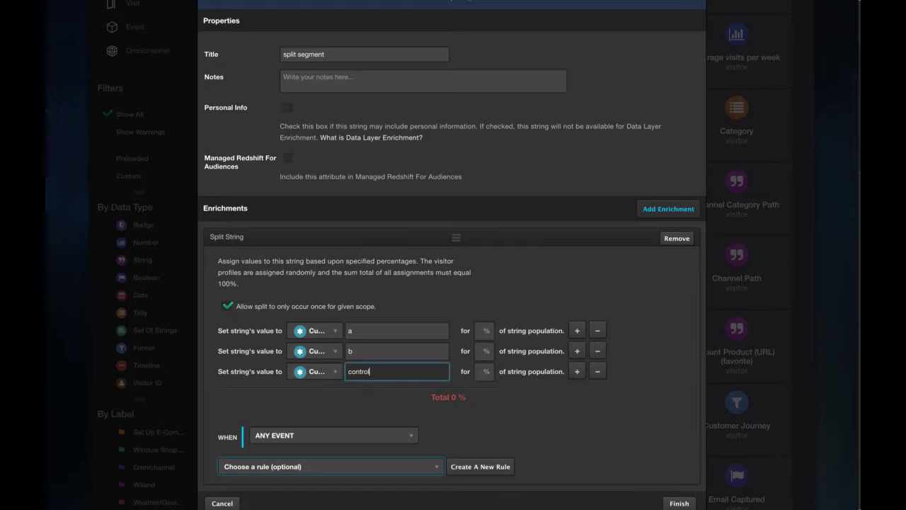
Step: Set the split percentages to 33%, 33% and 34% for a, b and control
left_click(484, 336)
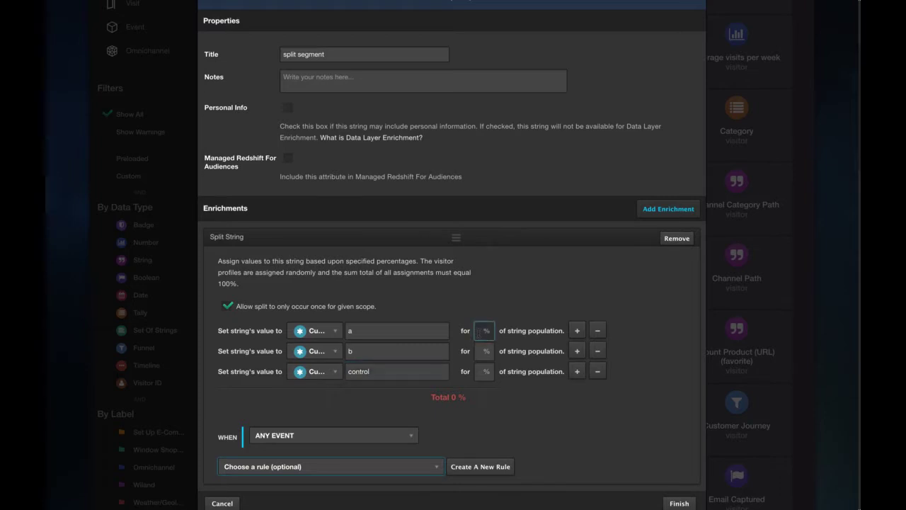
type("33")
key("Tab")
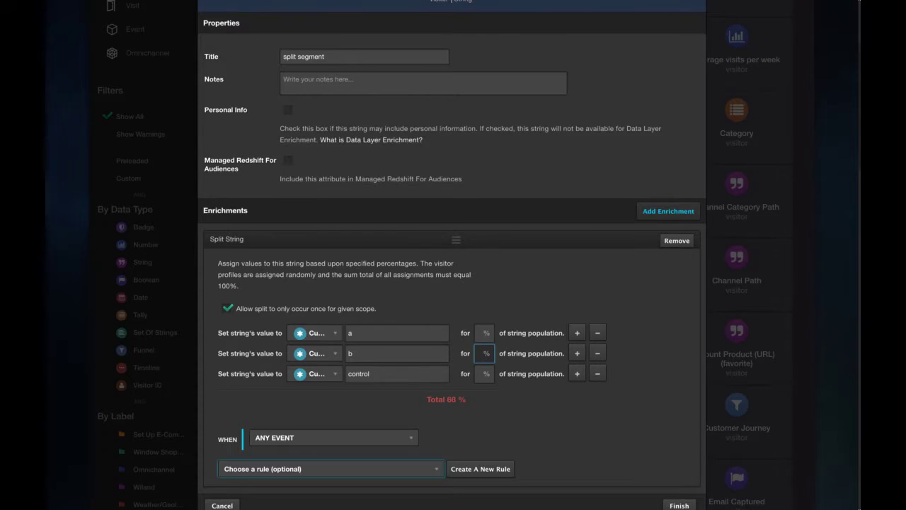
left_click(478, 377)
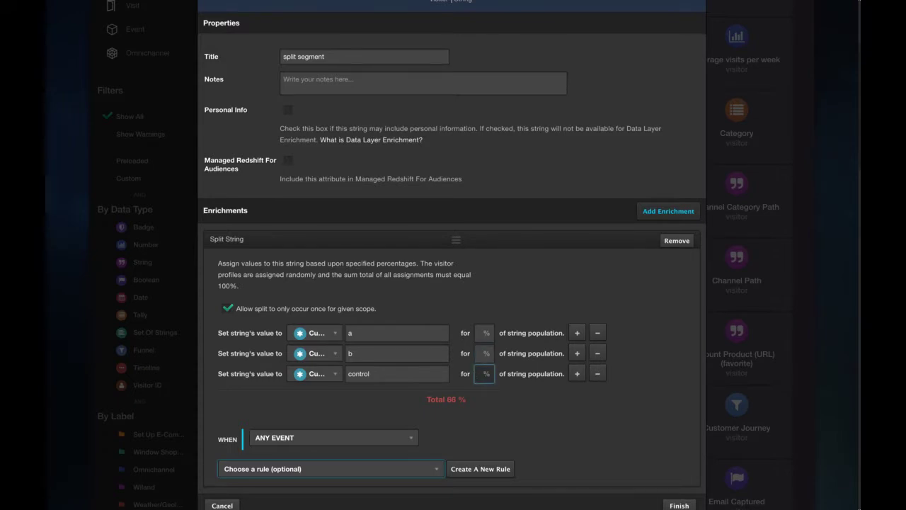
type("34")
scroll(529, 418, "down", 1)
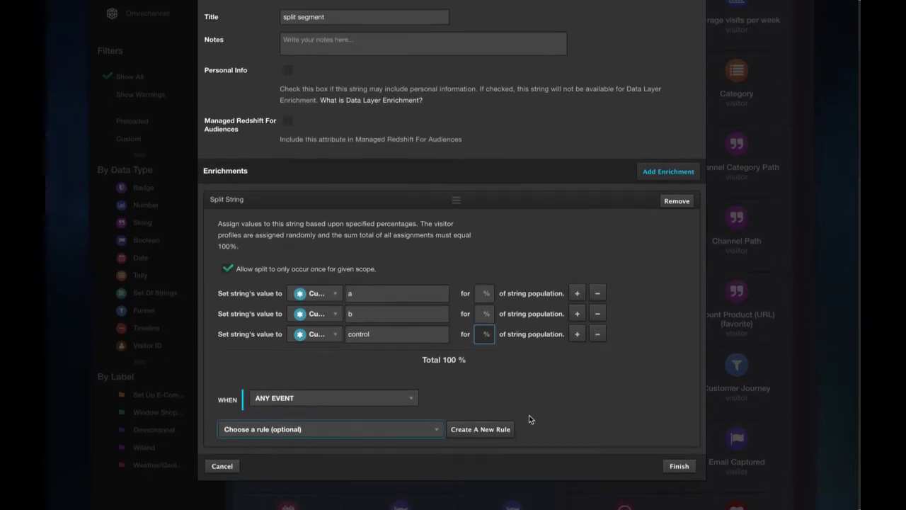
left_click(681, 460)
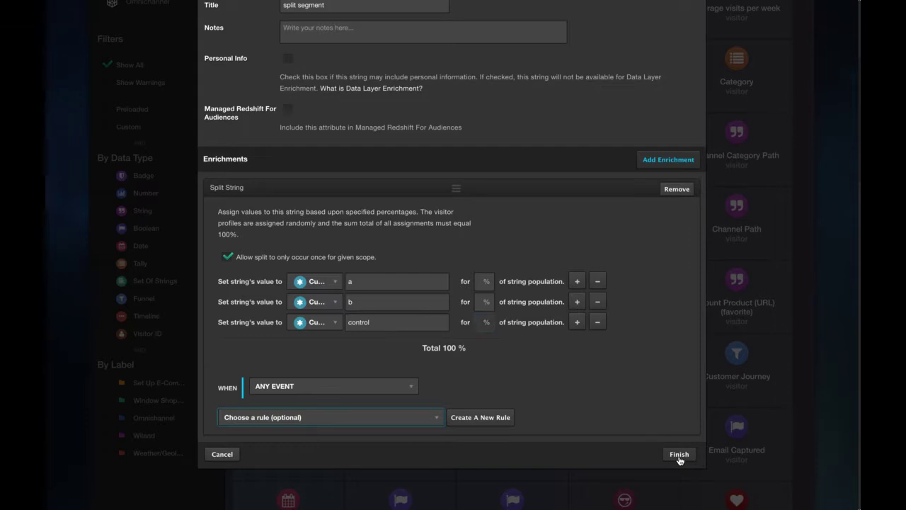
Step: Save the split segment attribute and scroll the Audiences list to Mens Only Fan
left_click(680, 457)
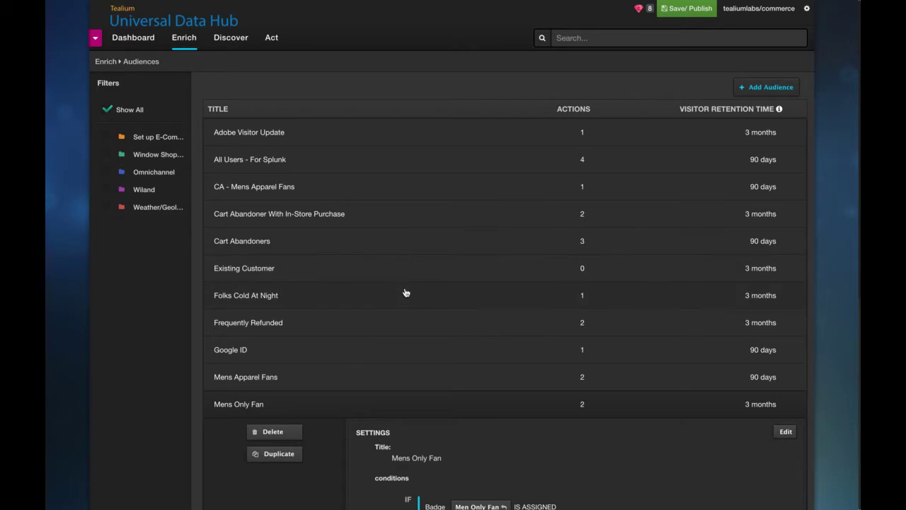
scroll(405, 293, "down", 5)
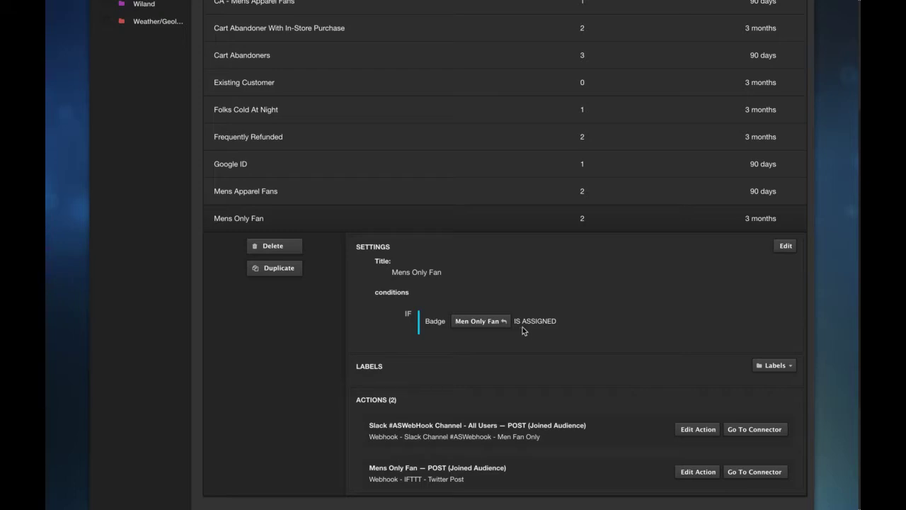
Step: Add a Mens Only Fan AND condition: split segment contains (ignore case) custom value 'a'
left_click(785, 247)
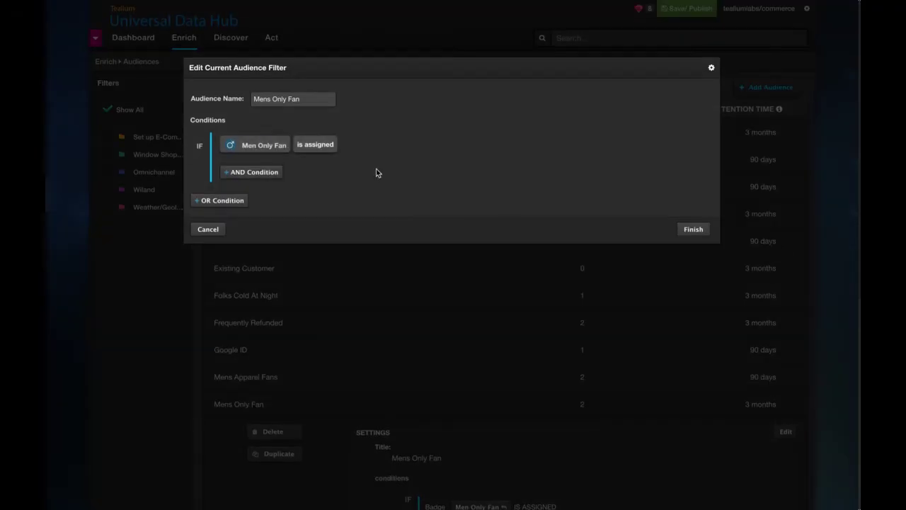
left_click(253, 173)
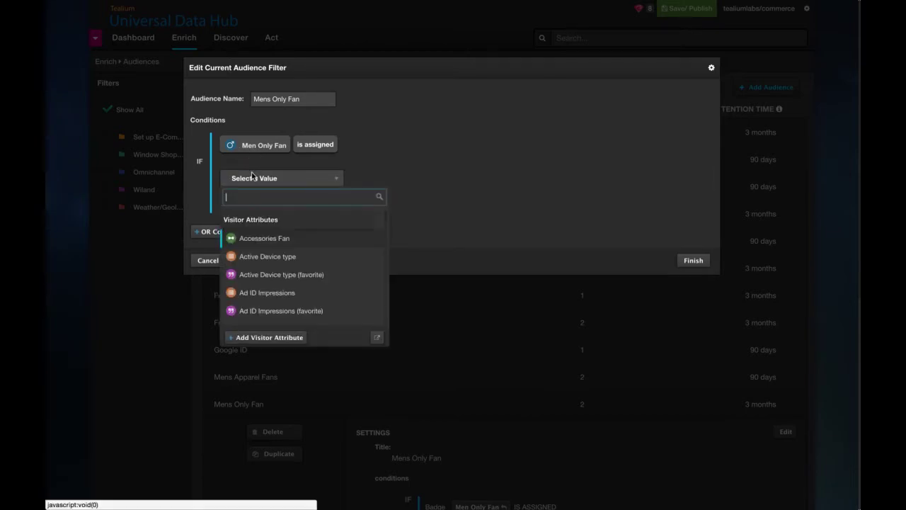
type("split")
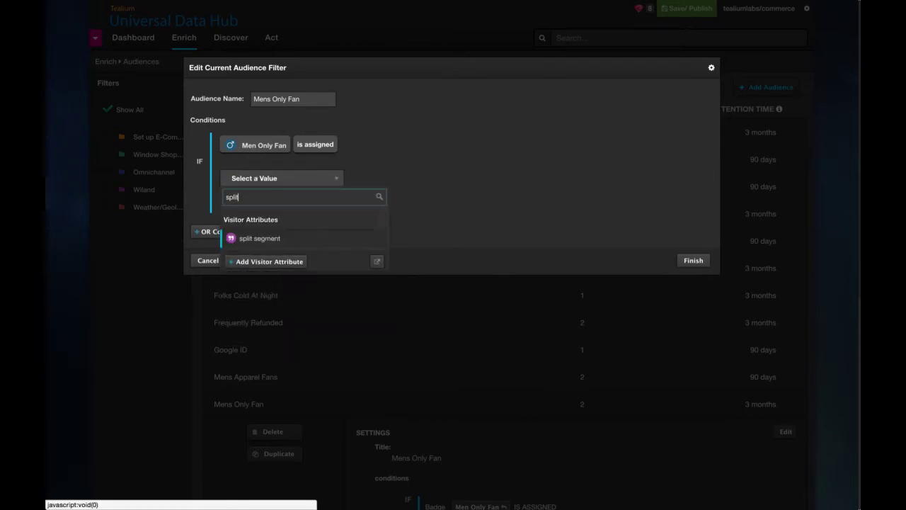
key("Return")
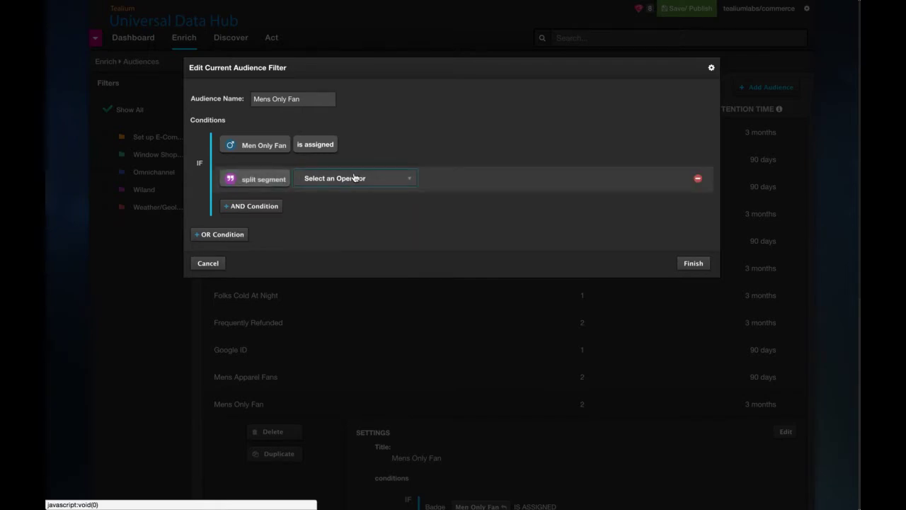
left_click(349, 179)
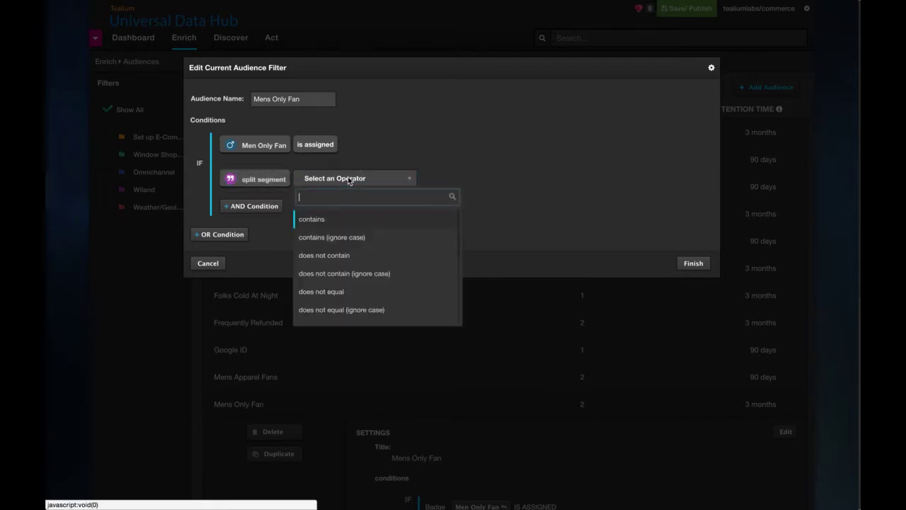
left_click(347, 238)
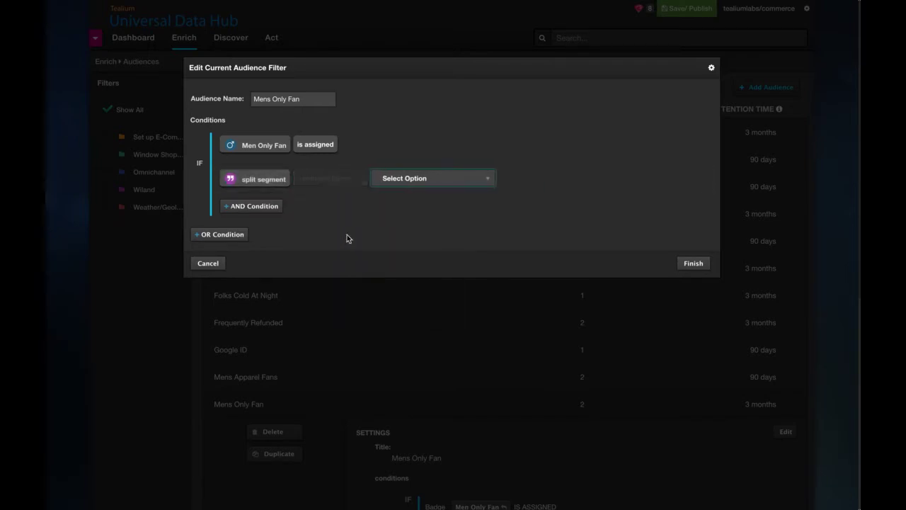
left_click(428, 185)
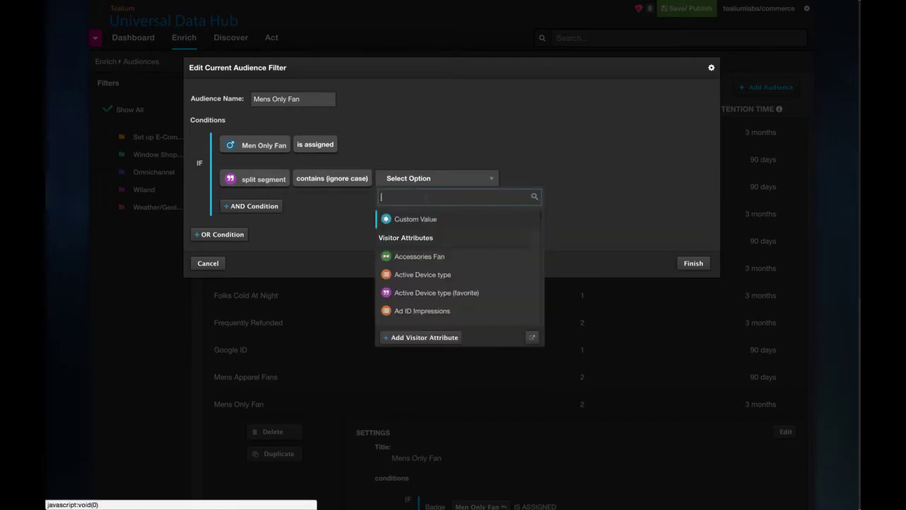
left_click(420, 216)
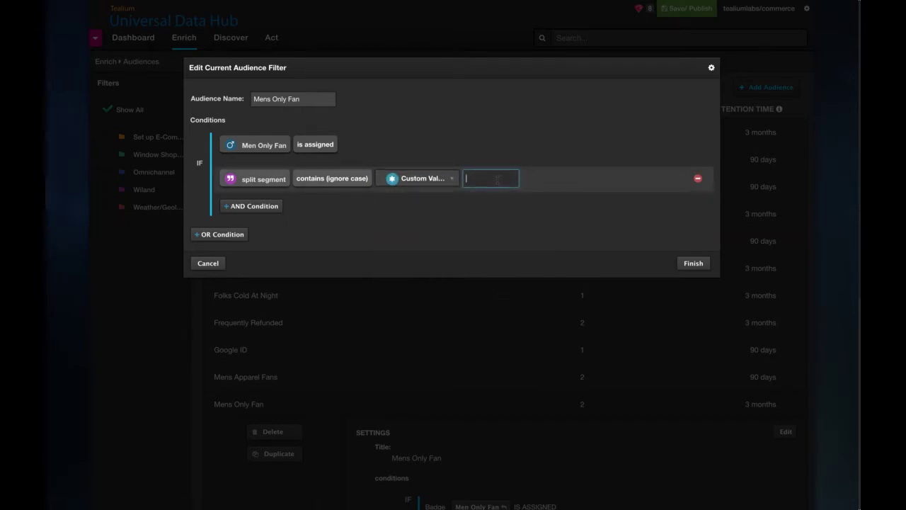
type("a")
key("Return")
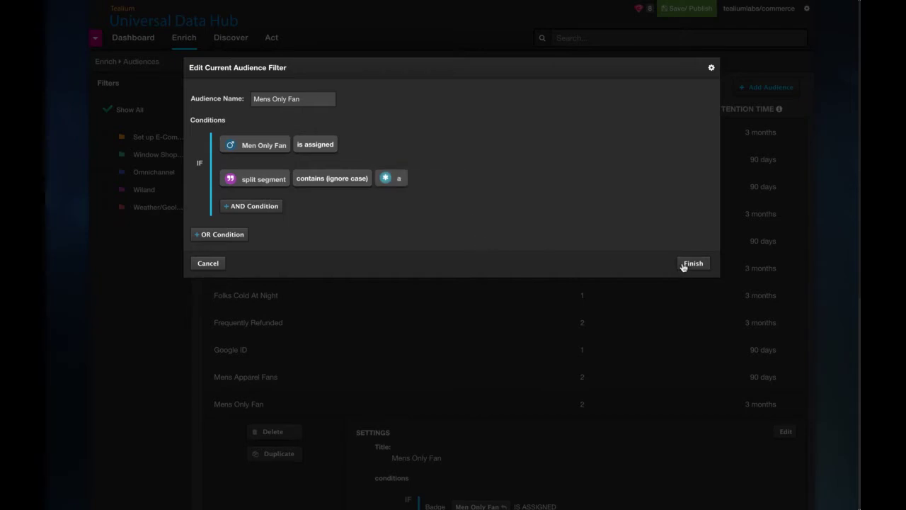
Step: Save the Mens Only Fan filter and review Cart Abandoner A and B's split segment conditions
left_click(693, 264)
scroll(415, 380, "down", 3)
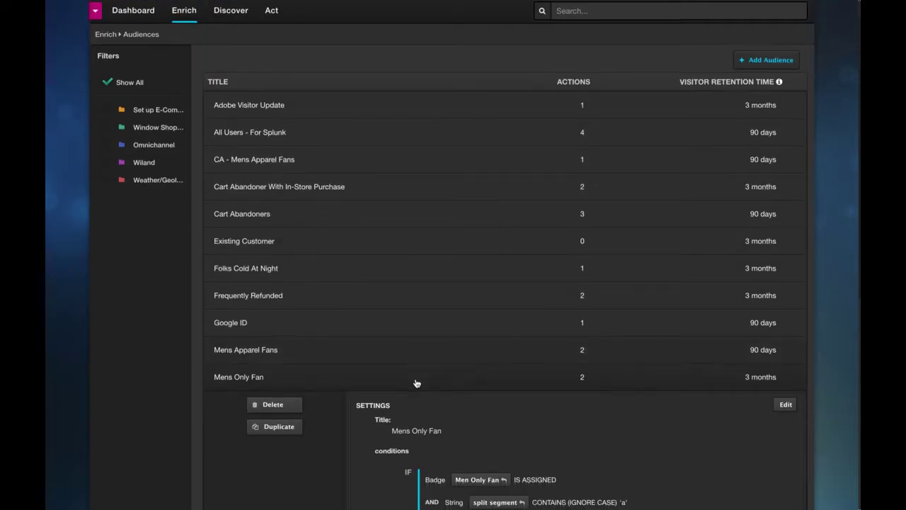
scroll(415, 380, "down", 2)
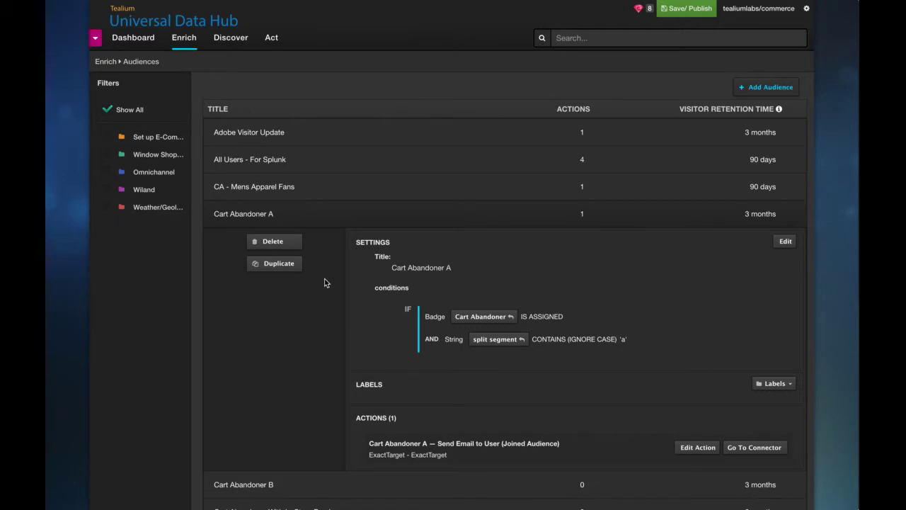
scroll(325, 278, "down", 2)
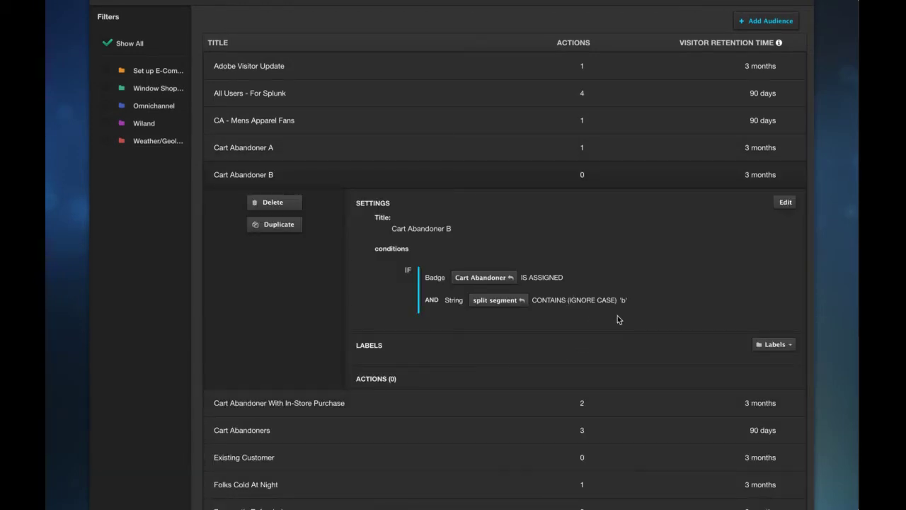
scroll(598, 313, "up", 1)
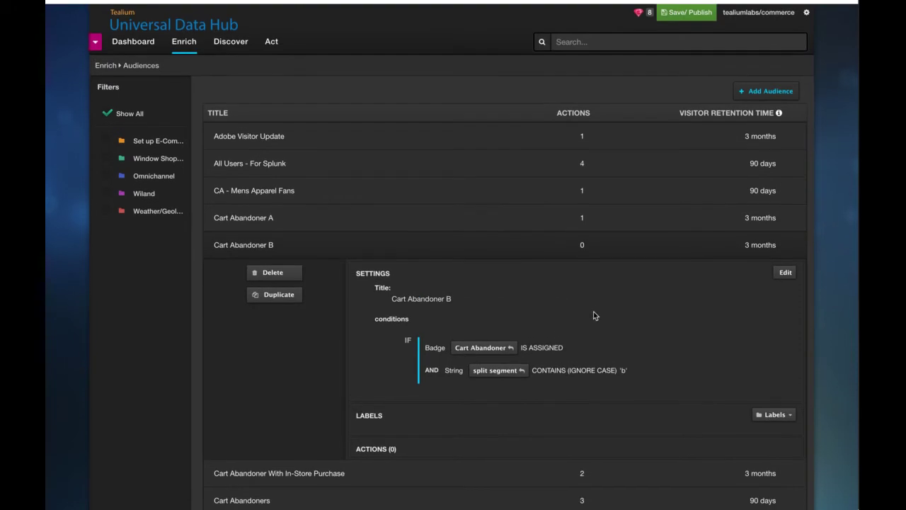
Step: In My Connectors, inspect the ExactTarget, Facebook Ads and Google Analytics connector actions
mouse_move(269, 41)
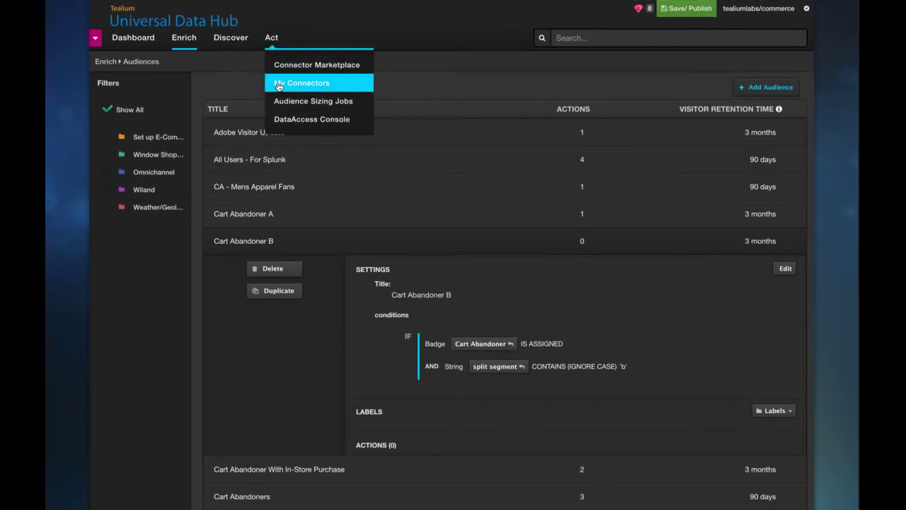
left_click(324, 85)
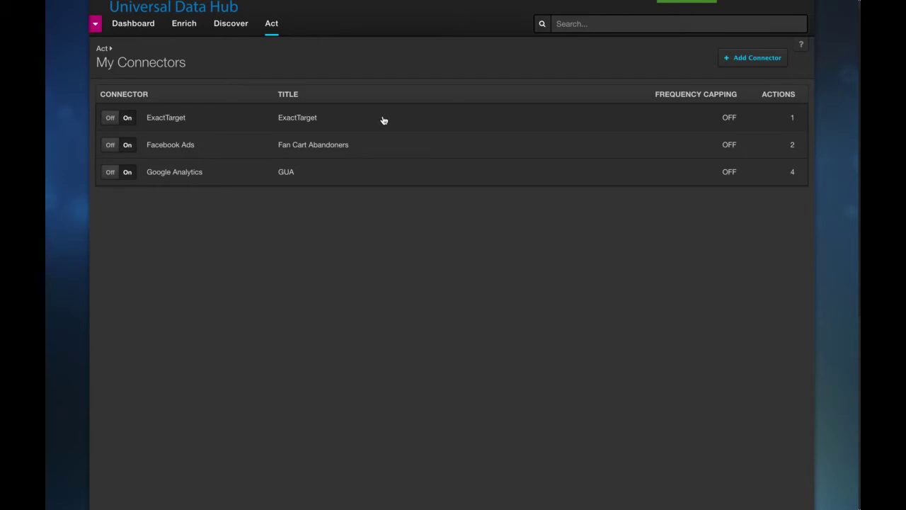
left_click(300, 118)
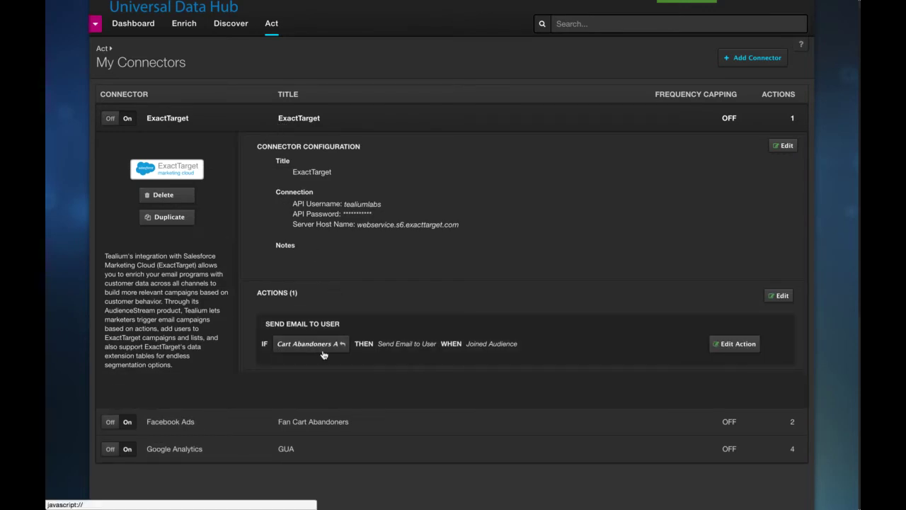
left_click(284, 421)
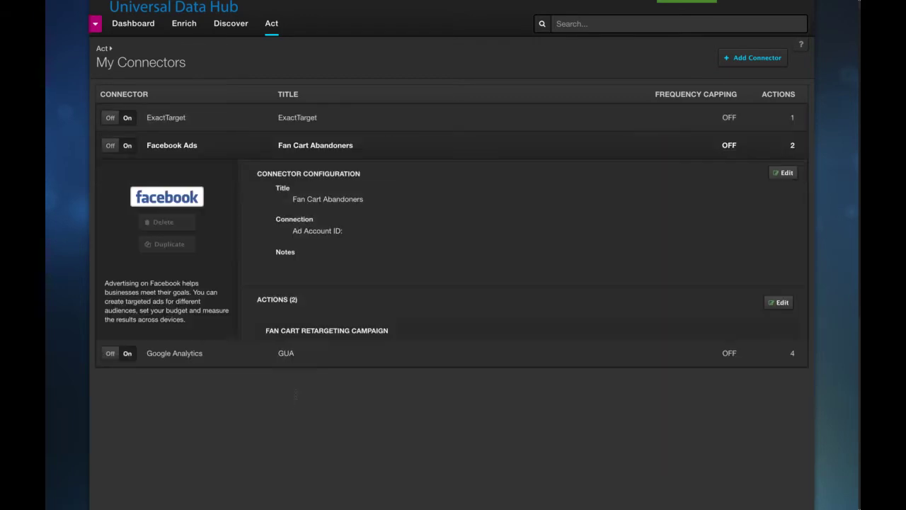
scroll(295, 403, "down", 1)
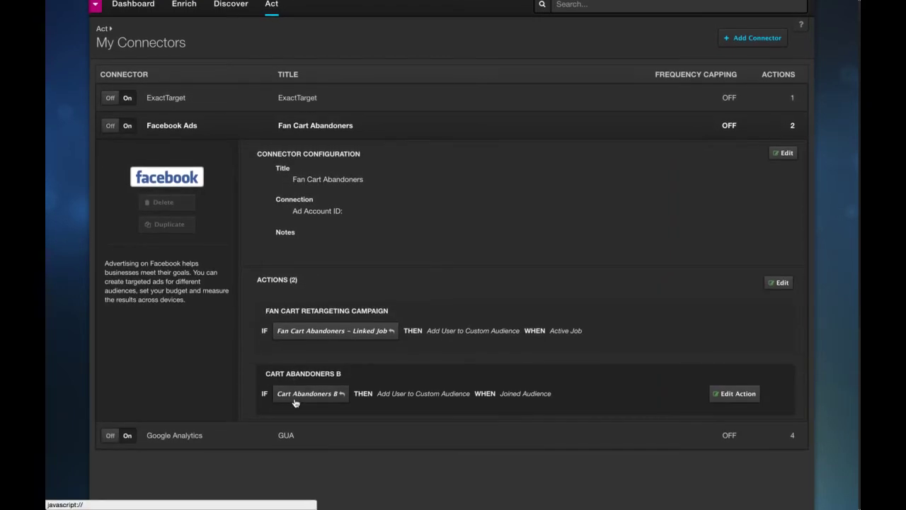
left_click(336, 402)
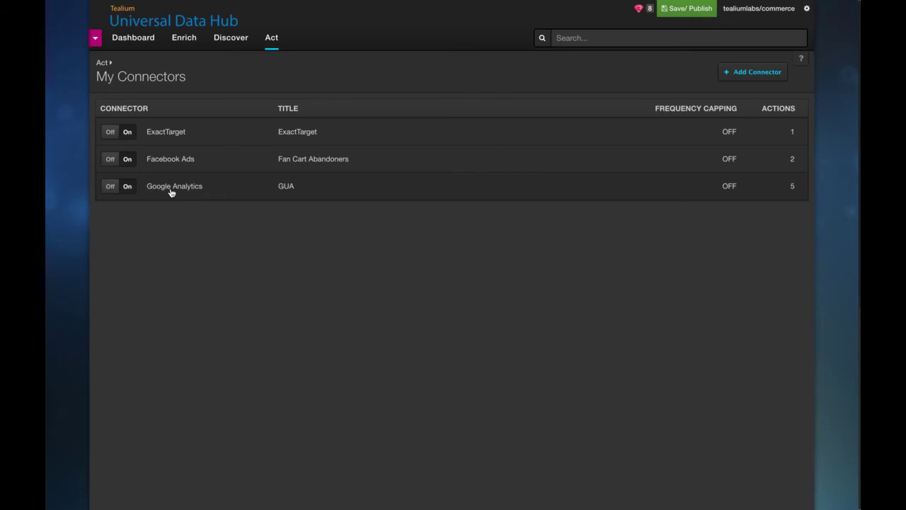
left_click(306, 196)
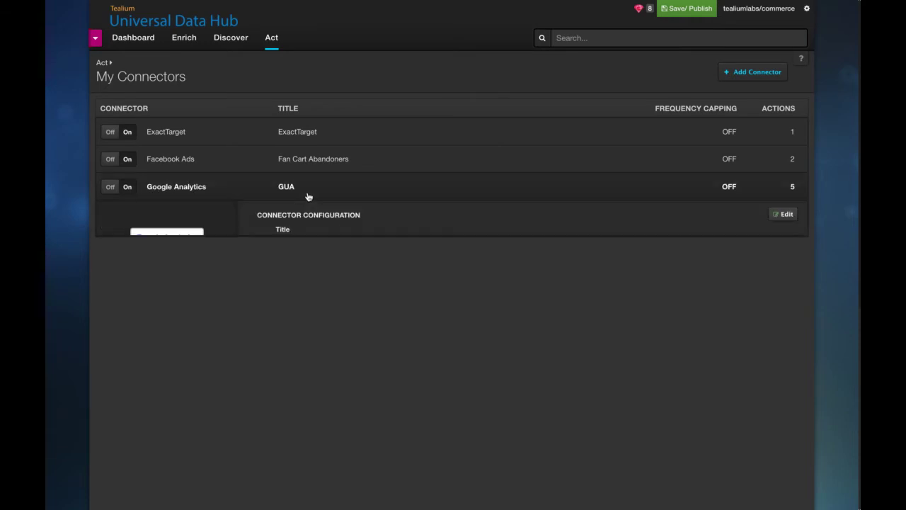
scroll(486, 370, "down", 1)
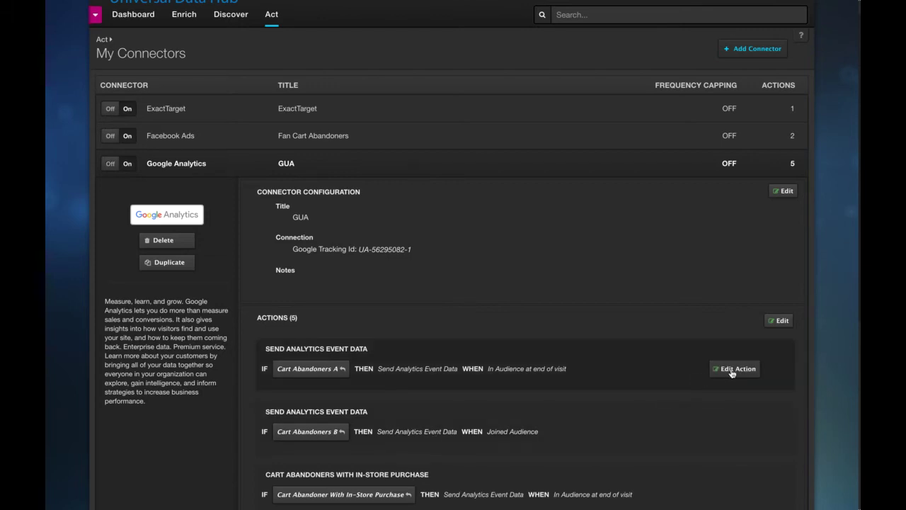
Step: Map split segment to Google Analytics custom dimension 10 in the Cart Abandoners A action and save it
left_click(734, 368)
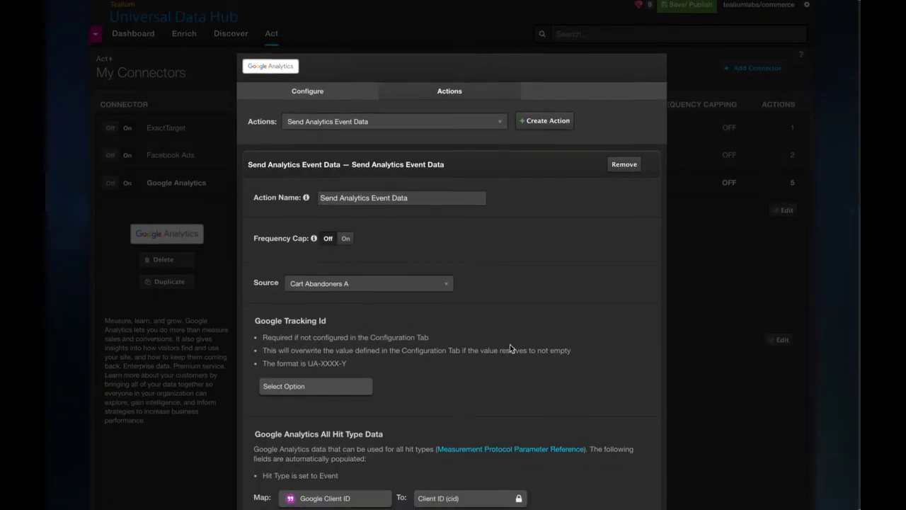
scroll(510, 344, "down", 2)
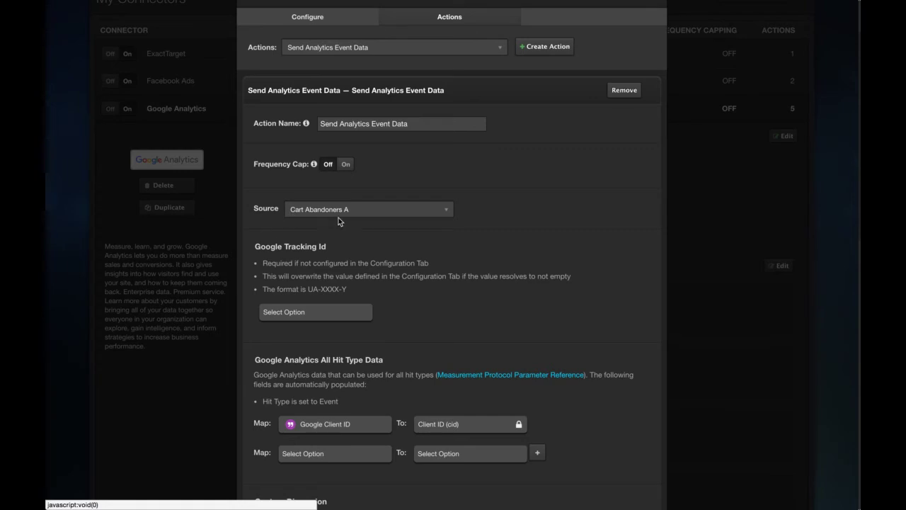
scroll(388, 338, "down", 5)
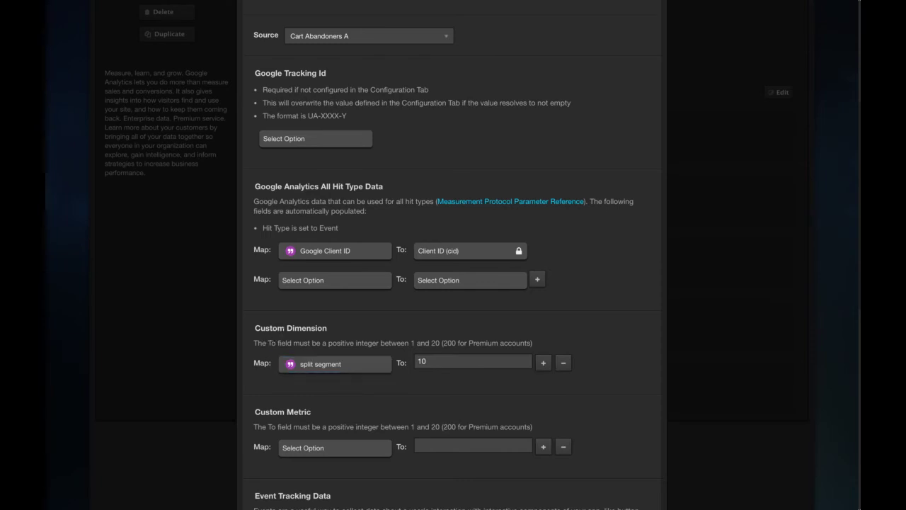
left_click(319, 368)
scroll(426, 364, "down", 7)
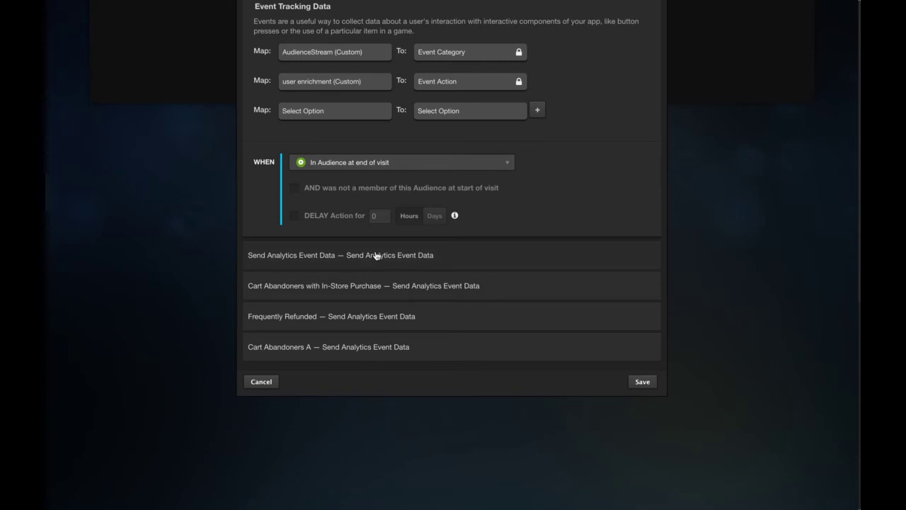
scroll(375, 259, "up", 2)
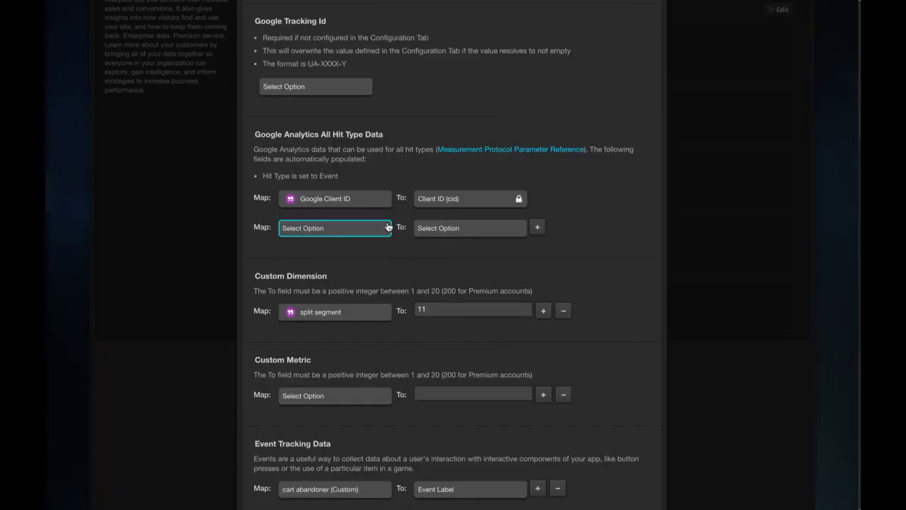
scroll(388, 227, "up", 2)
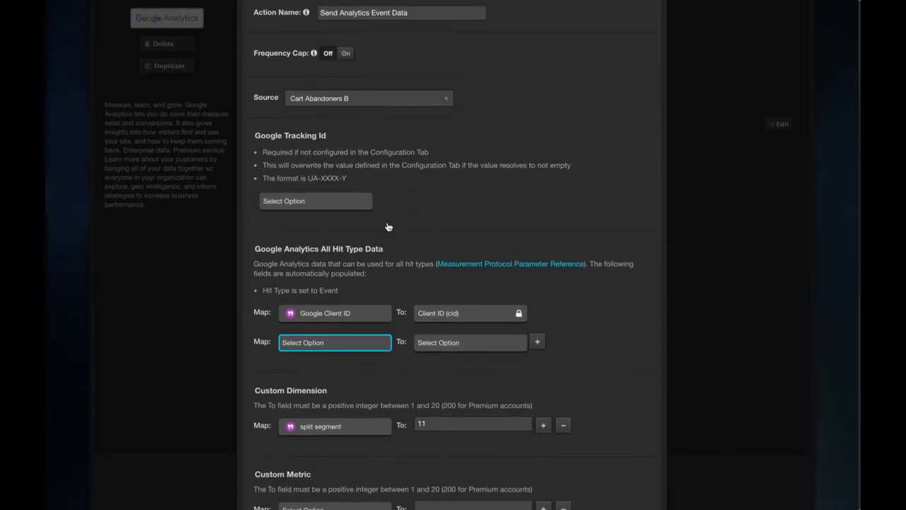
scroll(382, 248, "down", 2)
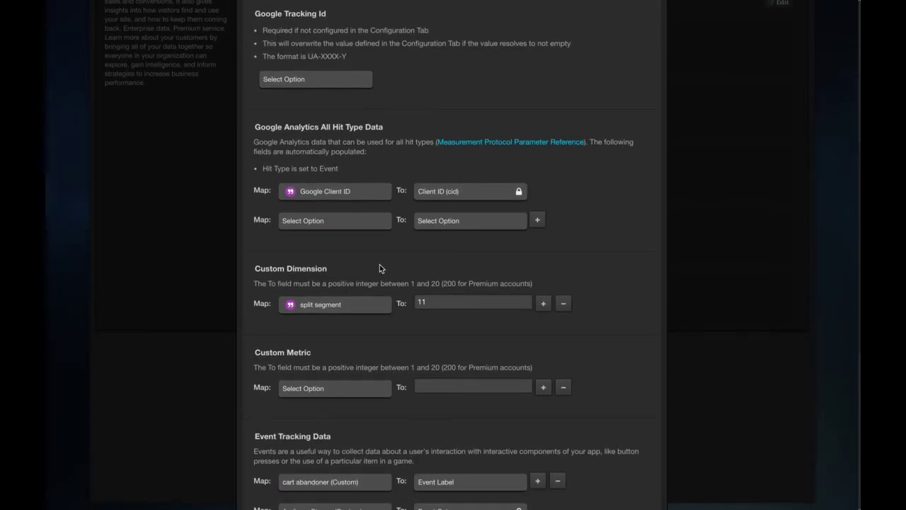
scroll(380, 268, "down", 1)
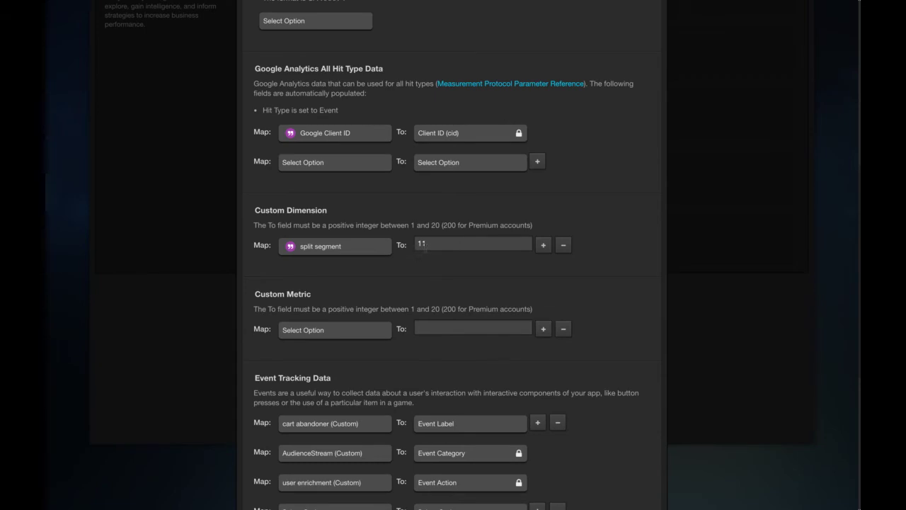
scroll(354, 340, "down", 5)
left_click(643, 382)
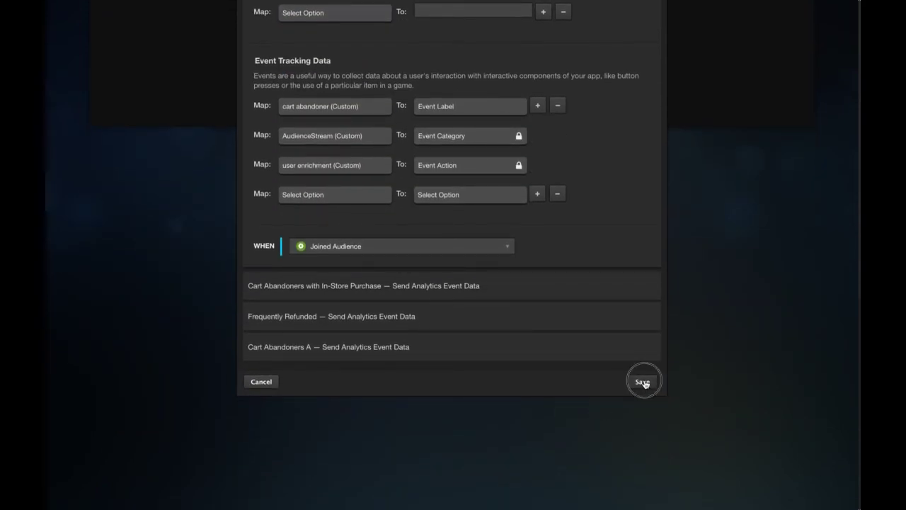
Step: Scroll back up to the GUA connector's configuration and its five actions
scroll(406, 230, "up", 3)
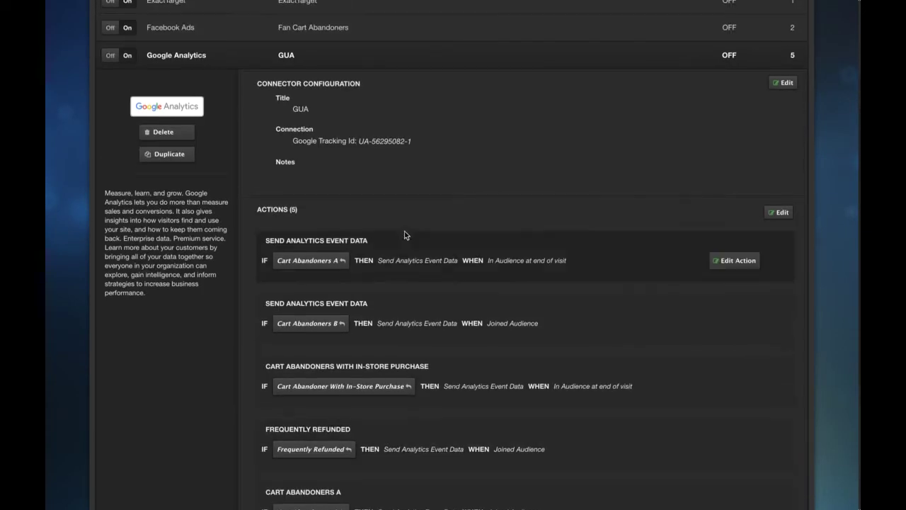
scroll(404, 231, "up", 2)
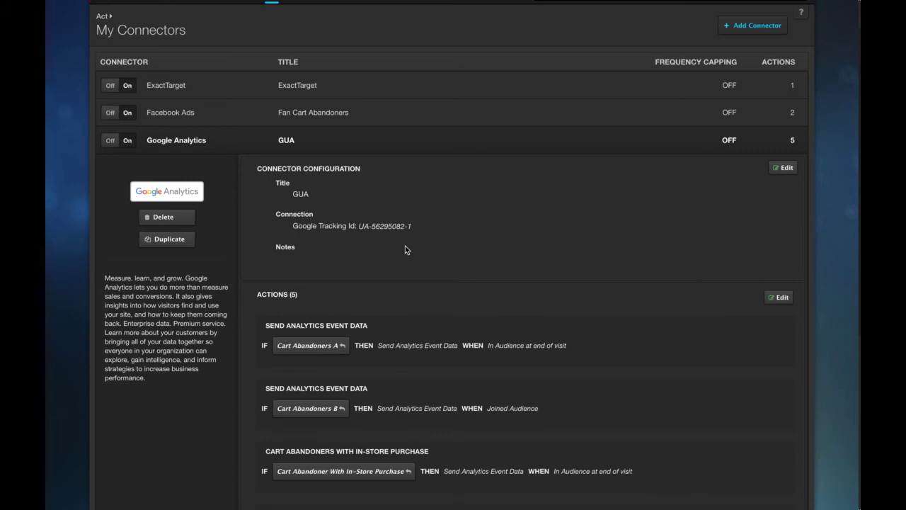
scroll(469, 255, "up", 2)
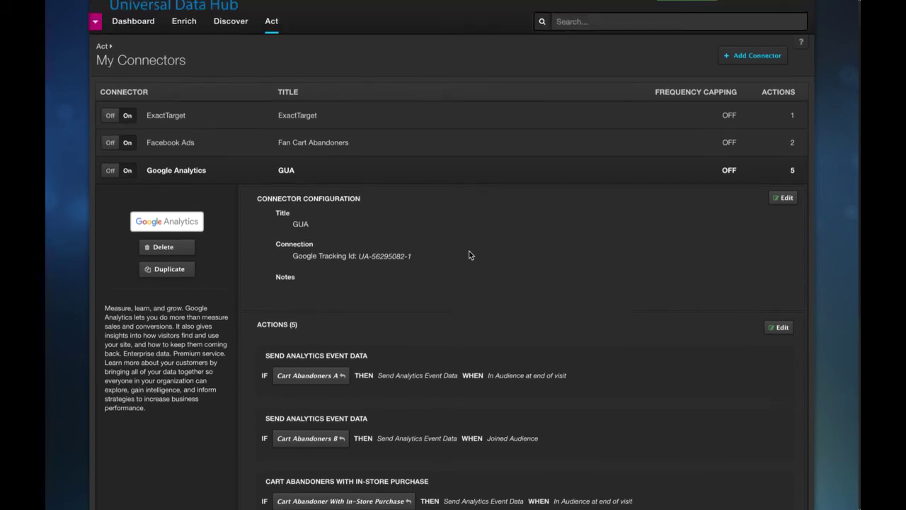